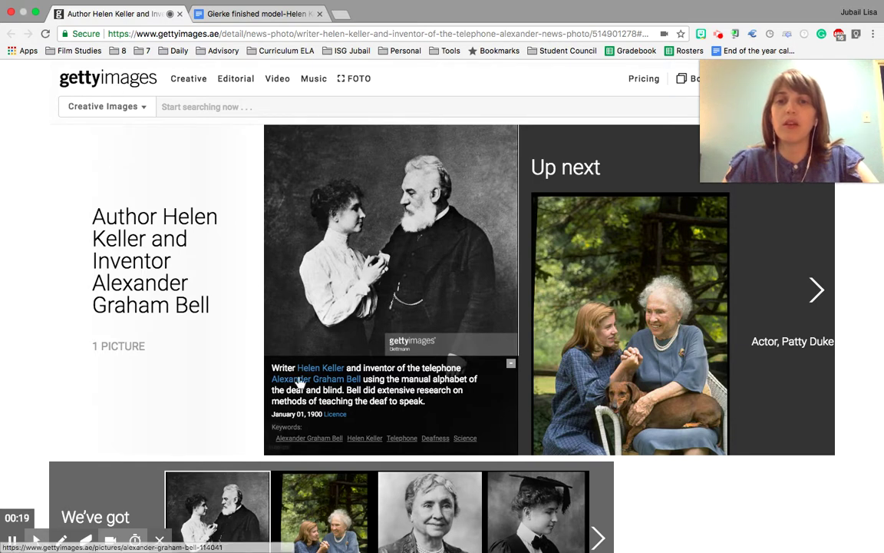
- Collapse the photo's description and capture the full Keller and Bell photograph as a screenshot
left_click(512, 365)
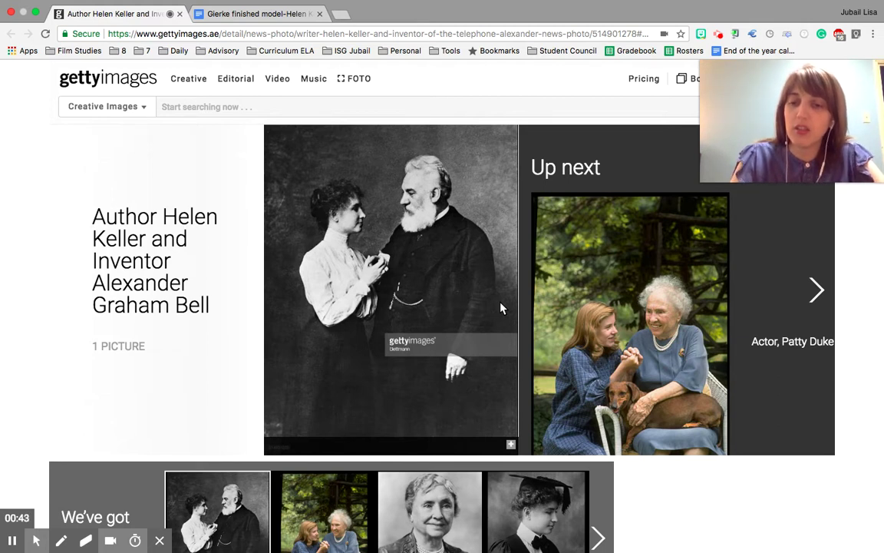
key("super+shift+4")
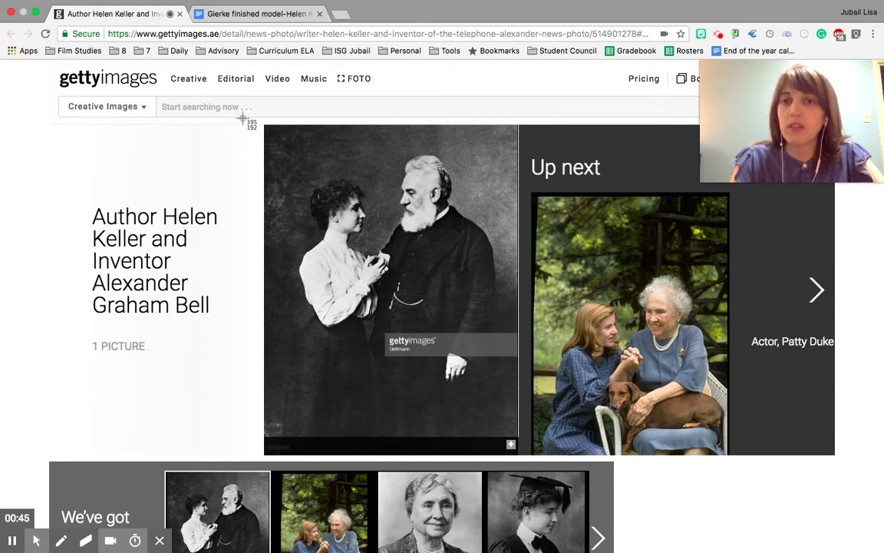
left_click_drag(264, 125, 519, 434)
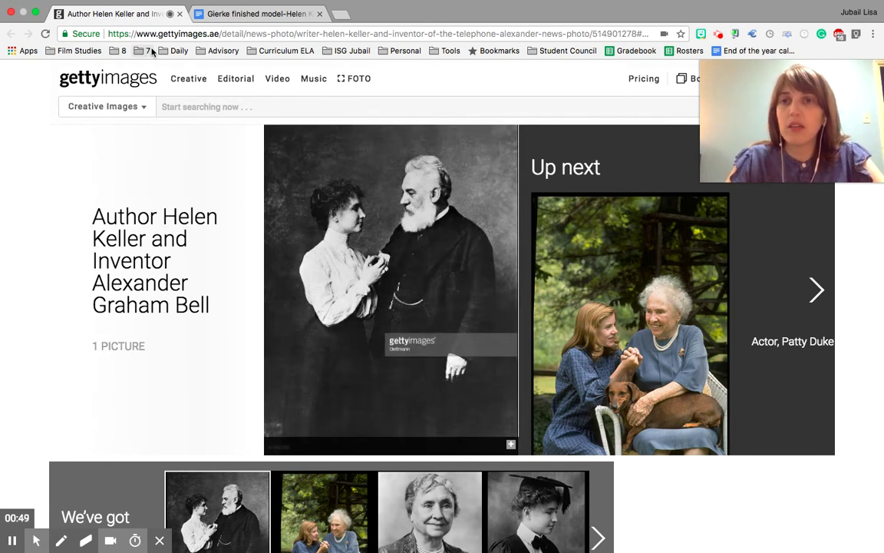
- Switch to the Helen Keller's First Speech document and insert a drawing containing the captured photograph at the blank line
left_click(222, 28)
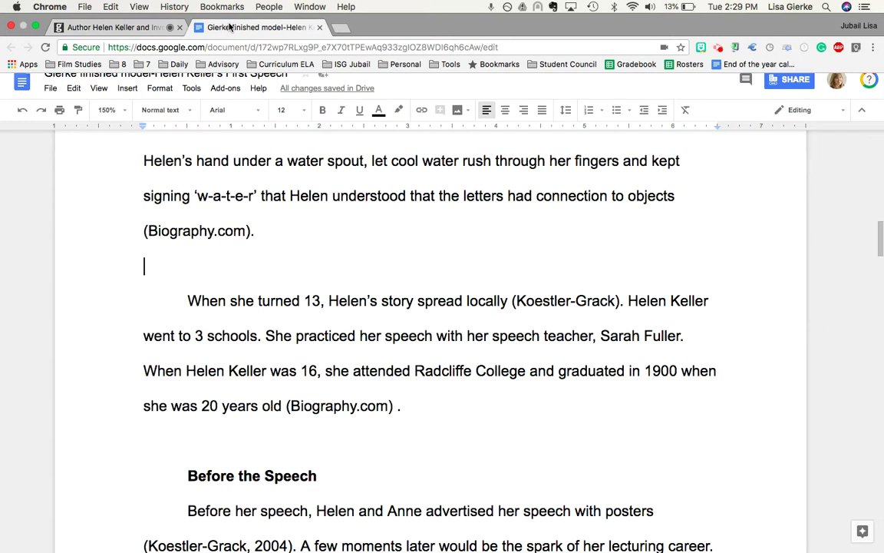
left_click(129, 89)
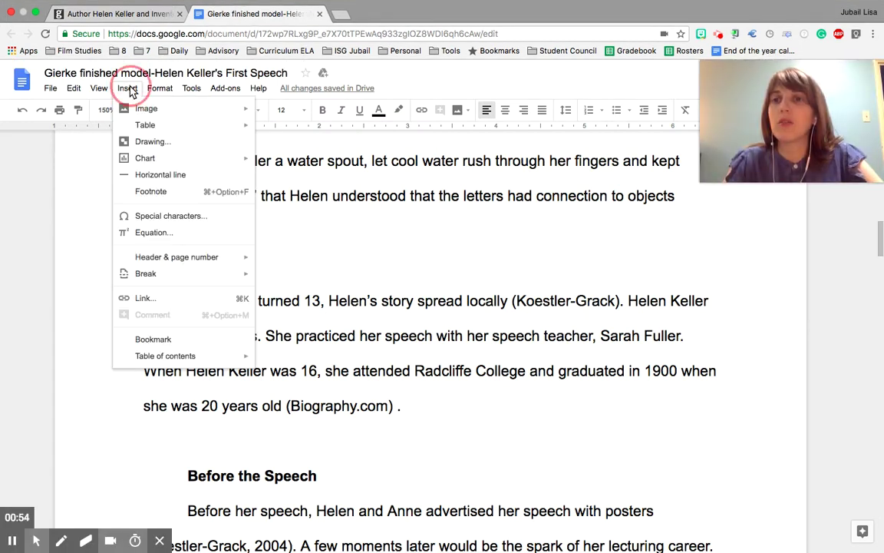
left_click(142, 144)
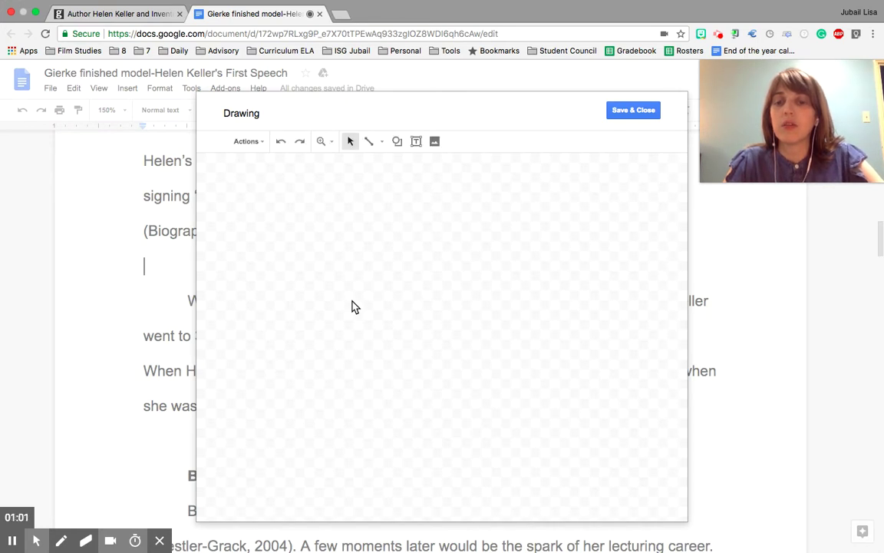
key("super+v")
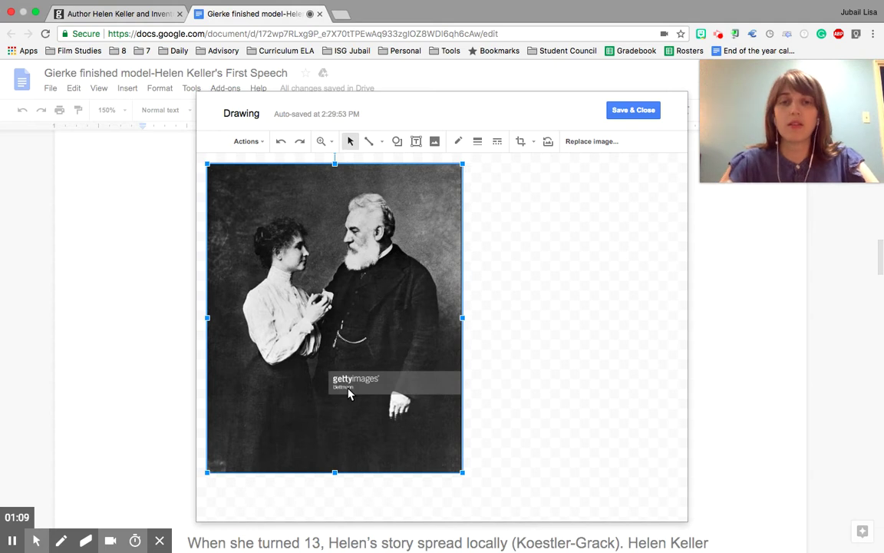
left_click(527, 384)
left_click(353, 277)
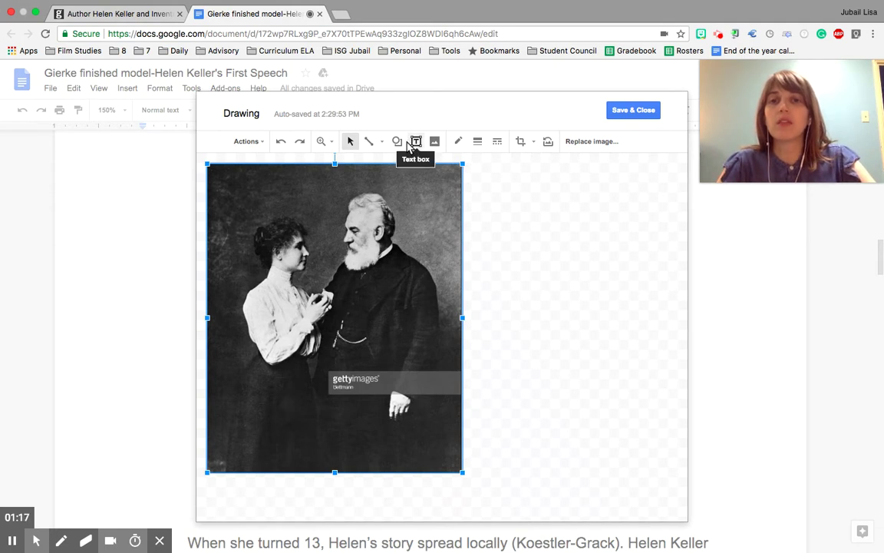
- Draw a one-line-high text box directly beneath the photograph, about as wide as it, and set its font size to 12
left_click(247, 142)
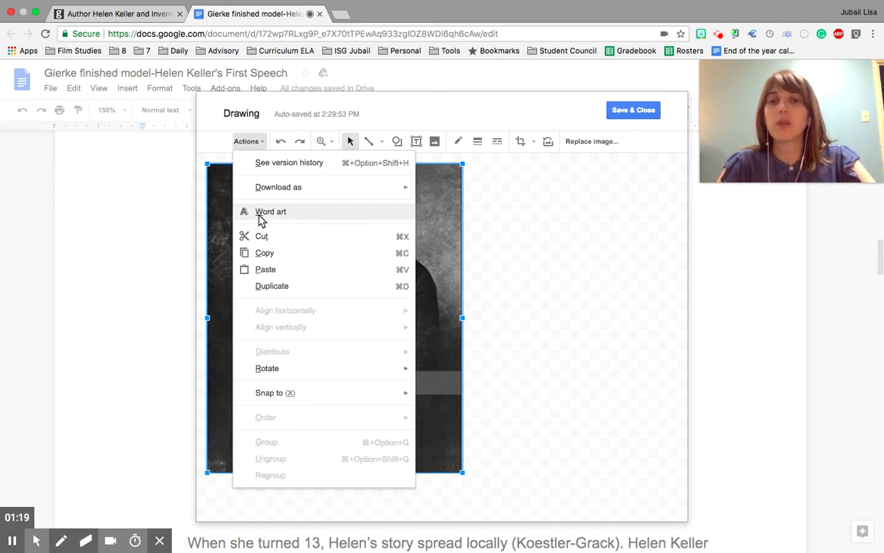
left_click(604, 252)
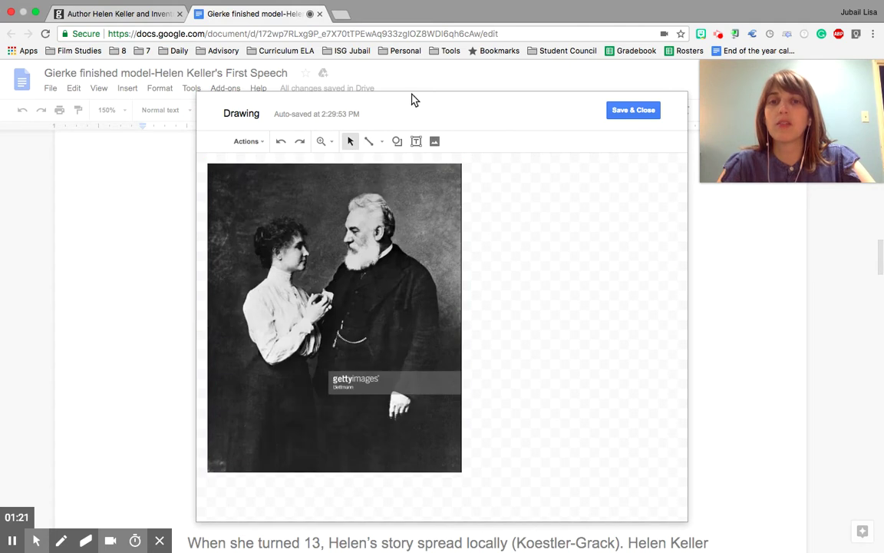
left_click(416, 142)
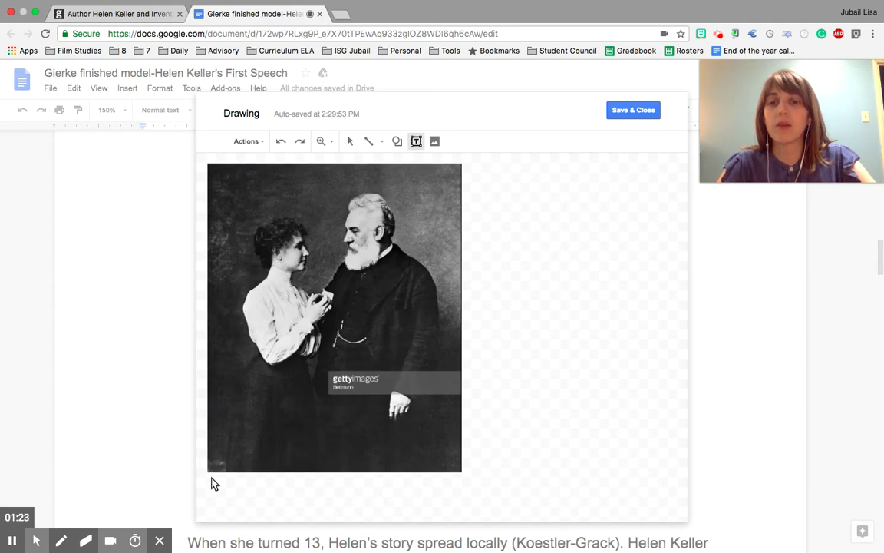
left_click_drag(210, 477, 466, 516)
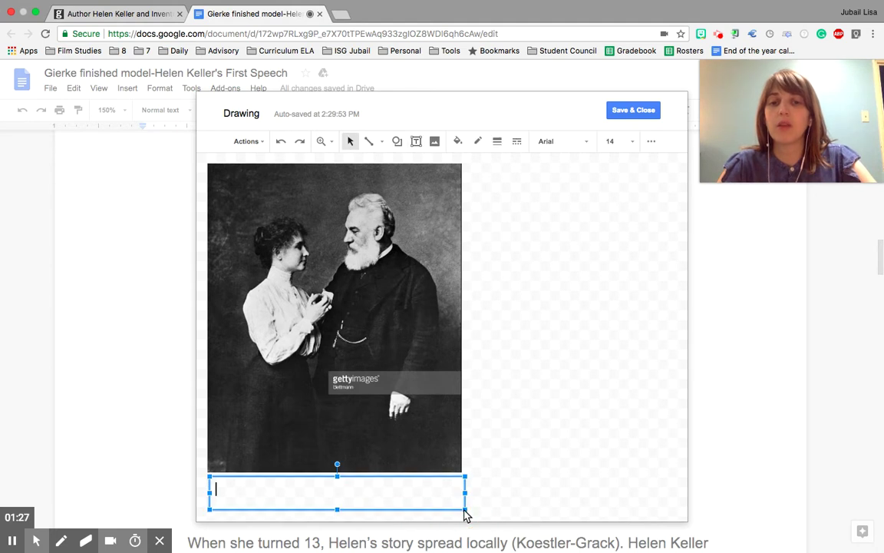
left_click(613, 143)
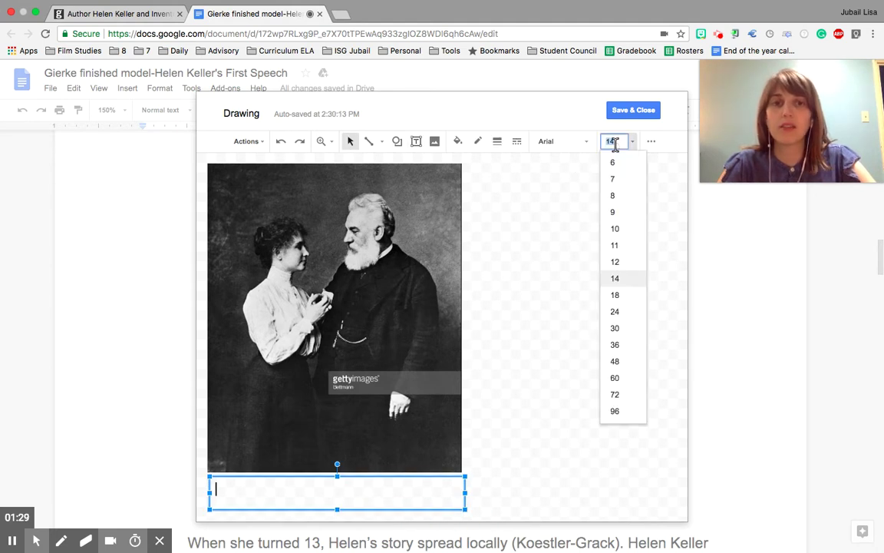
left_click(621, 266)
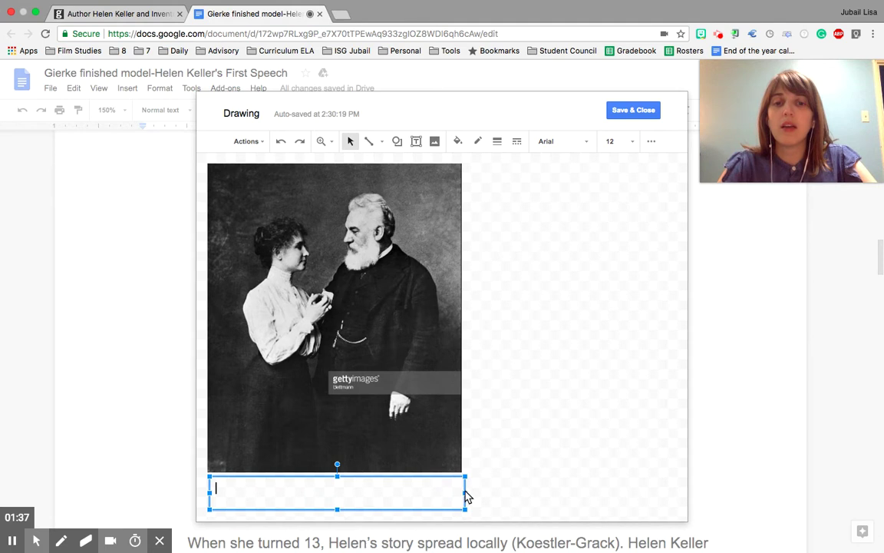
- Narrow the caption text box slightly so it fits within the photograph's width
left_click(434, 429)
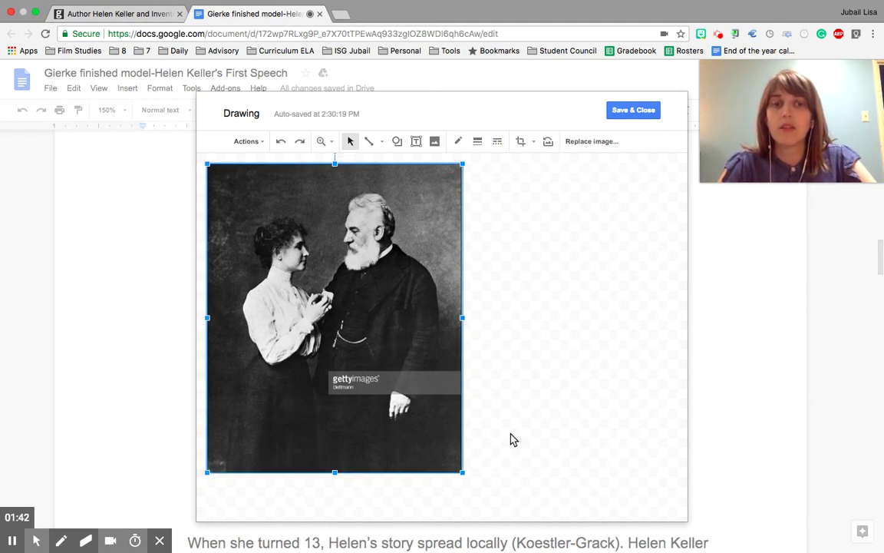
left_click(359, 493)
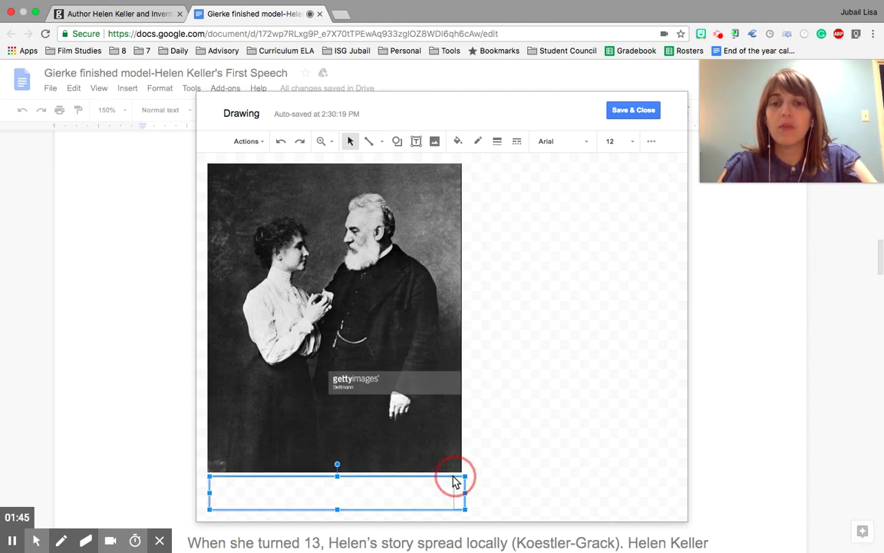
left_click_drag(461, 482, 446, 480)
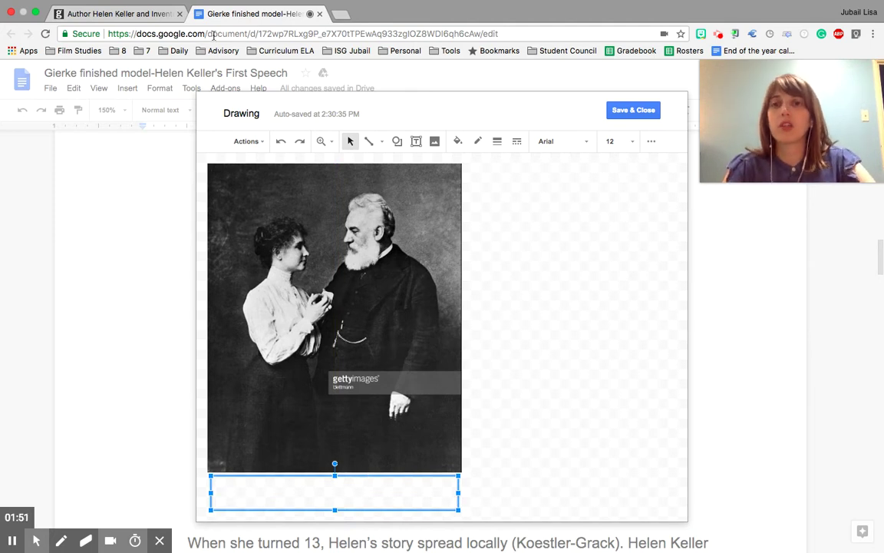
- Copy the photo's full description from its Getty Images page into the text box beneath the photograph
left_click(134, 17)
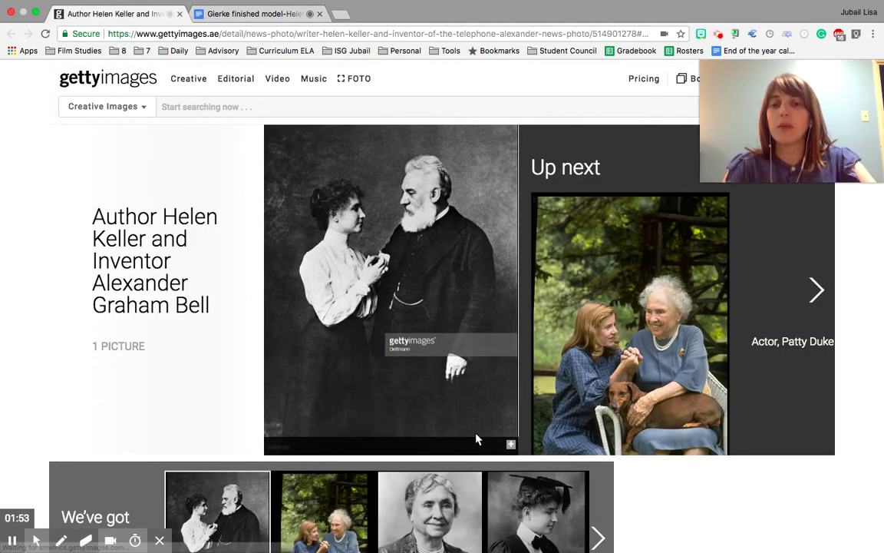
left_click(511, 446)
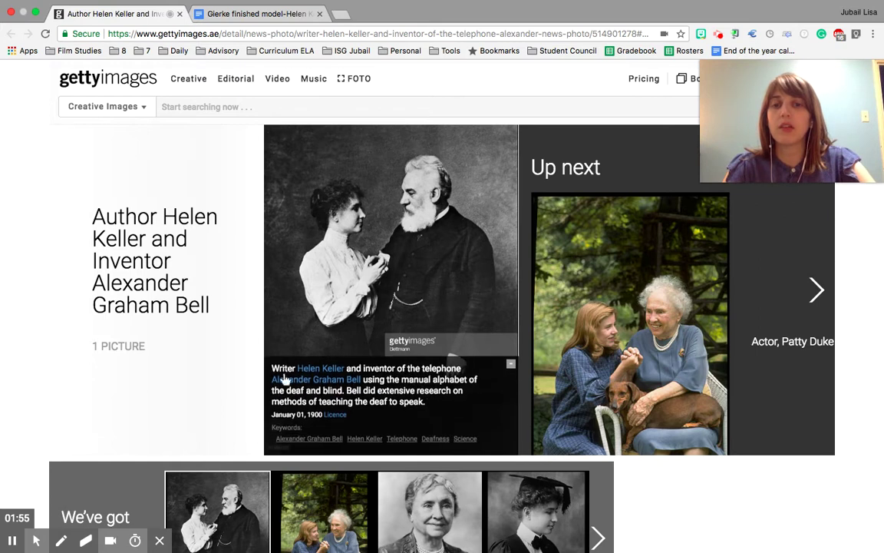
left_click_drag(273, 367, 361, 379)
left_click_drag(381, 414, 449, 405)
key("super+c")
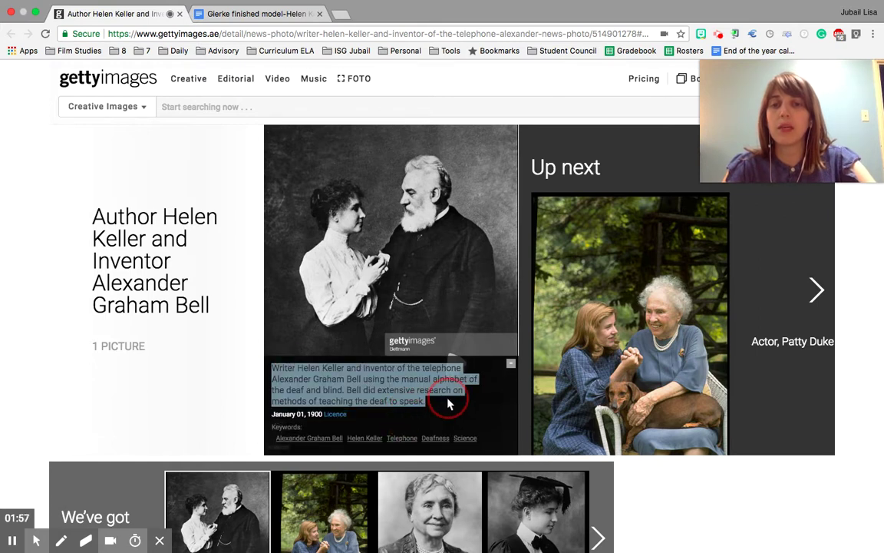
left_click(257, 28)
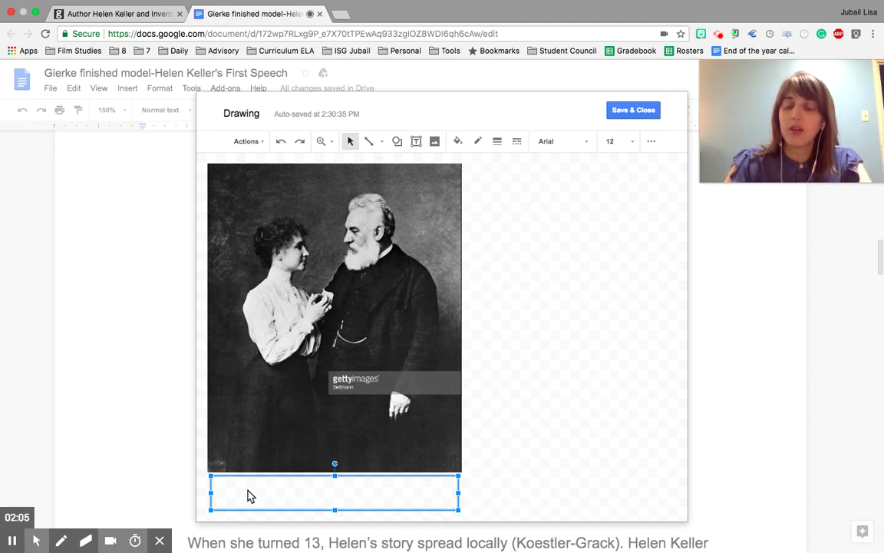
key("super+v")
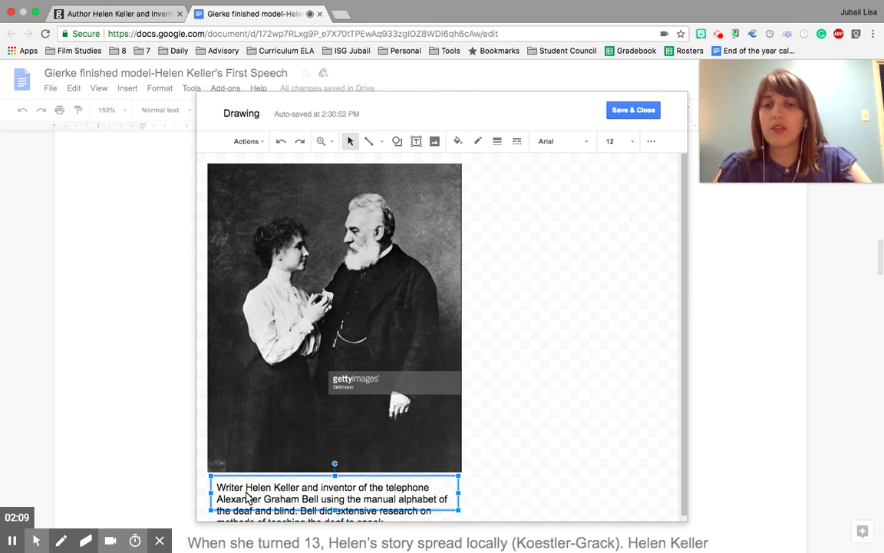
- Delete "Writer" and "inventor of the telephone" from the caption so it begins "Helen Keller and Alexander Graham Bell"
double_click(229, 488)
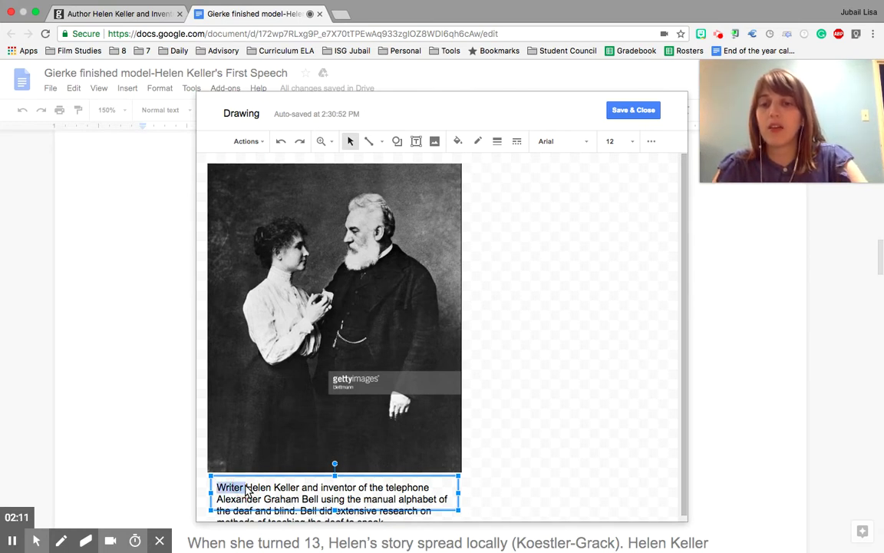
key("BackSpace")
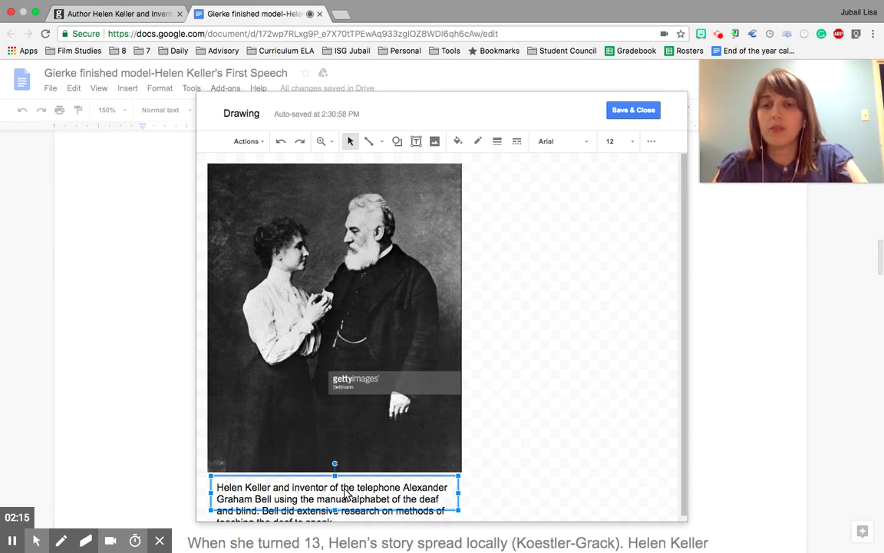
double_click(371, 488)
key("BackSpace")
left_click(292, 487, "shift")
key("BackSpace")
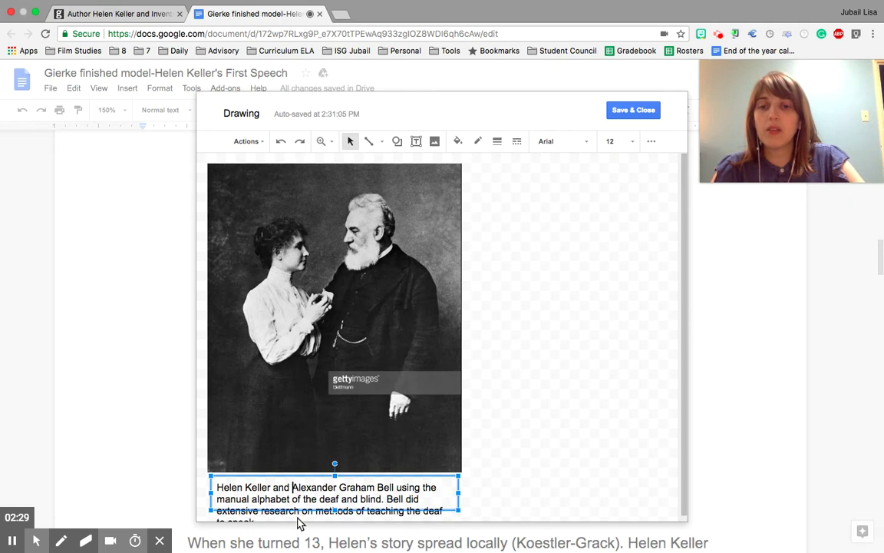
- Replace the caption's closing sentence about Bell's research with "in 1901"
left_click(381, 510, "shift")
left_click(382, 510)
left_click_drag(387, 500, 389, 518)
key("BackSpace")
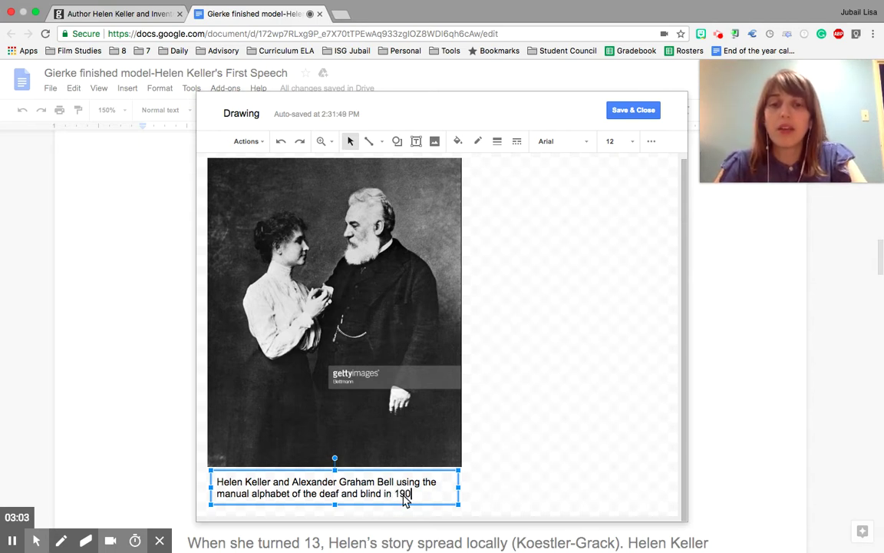
- Check the photo's creation date and credit details on its Getty Images description and licence page
left_click(115, 13)
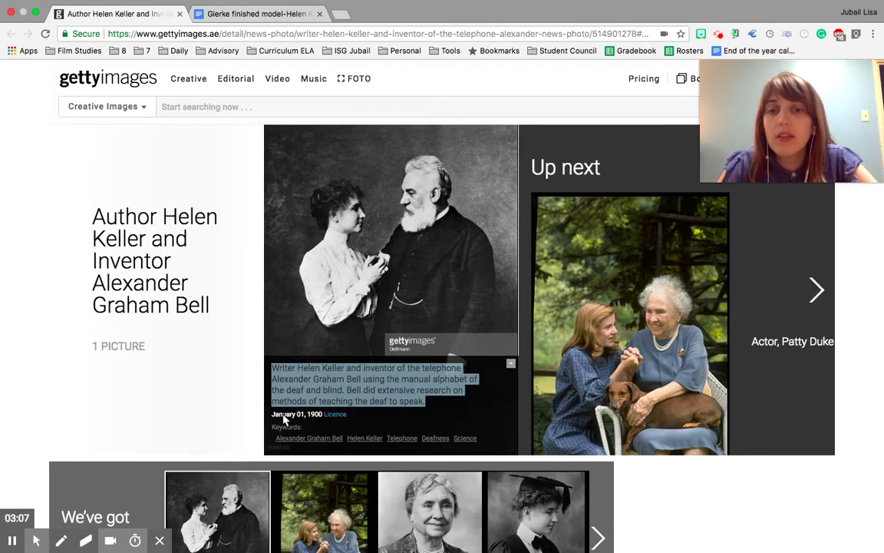
left_click(334, 415)
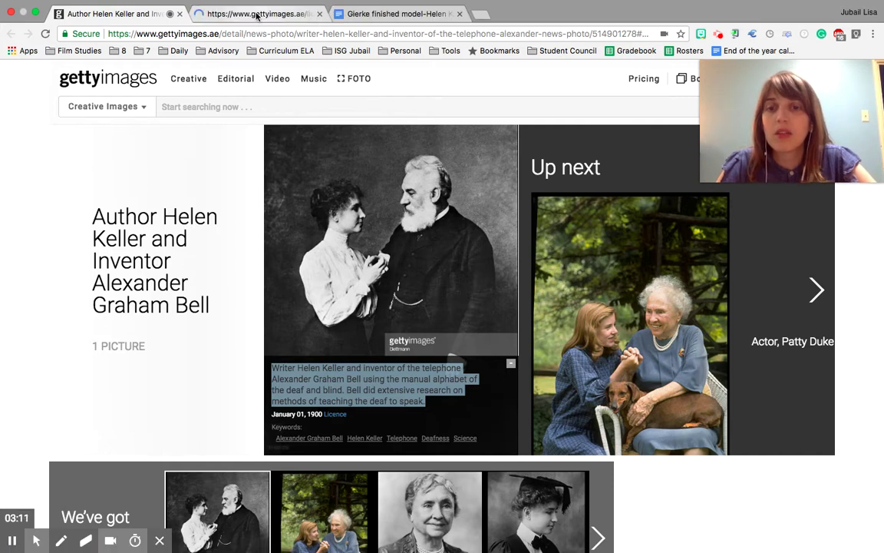
left_click(257, 15)
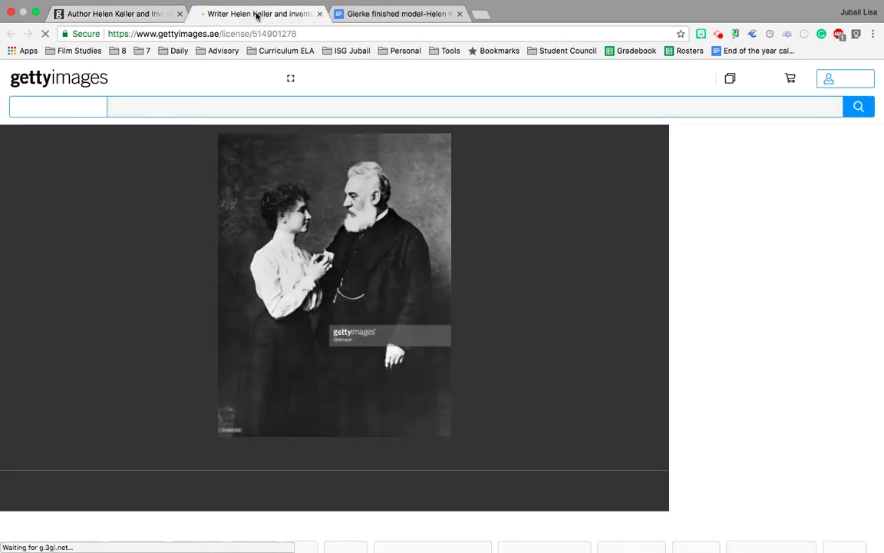
scroll(186, 337, "down", 3)
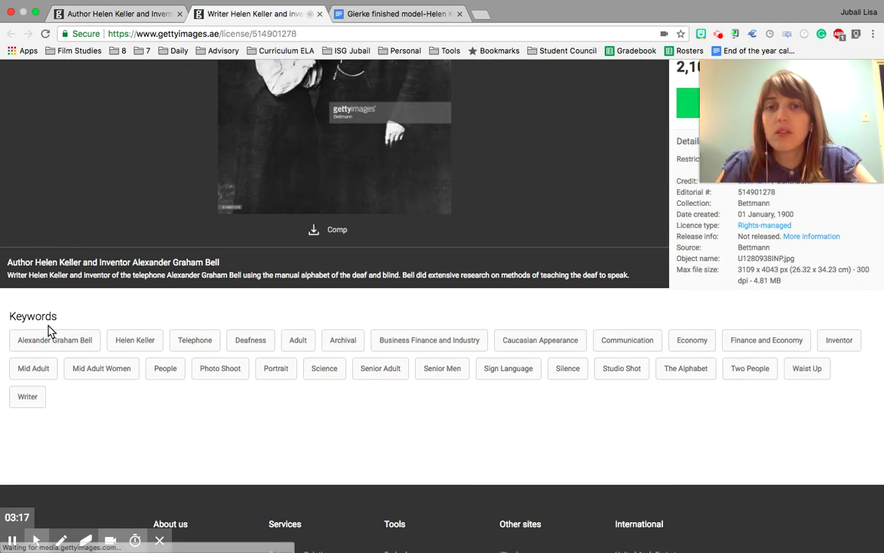
scroll(262, 494, "down", 1)
scroll(262, 494, "up", 3)
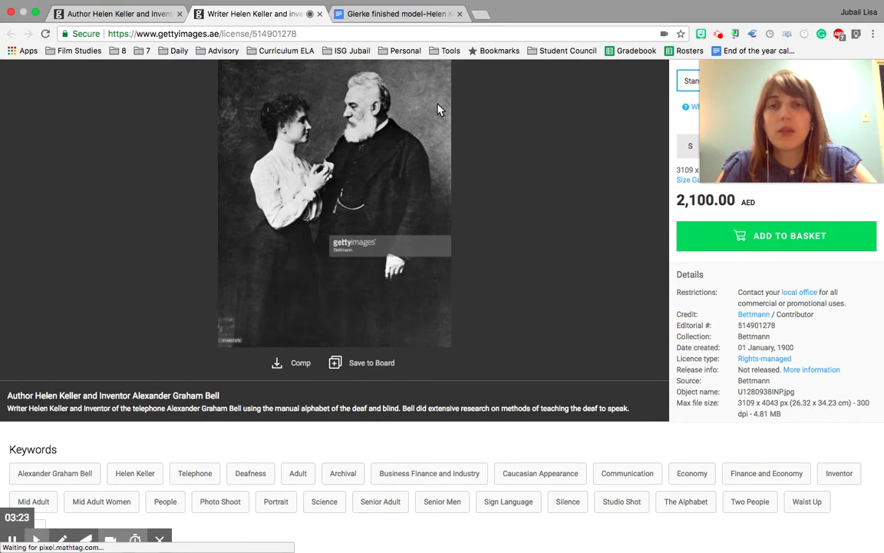
left_click(163, 8)
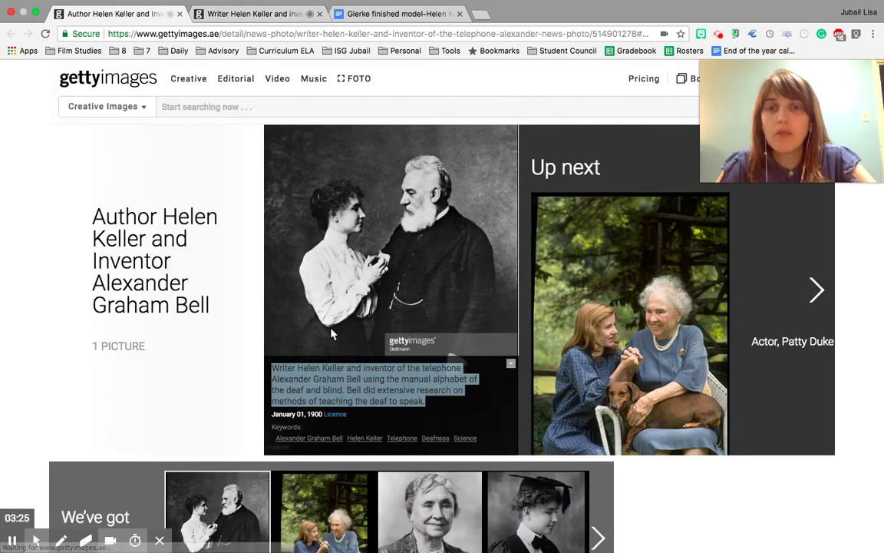
- Change the caption's year to 1900, add an opening parenthesis after it, and save the drawing into the document
left_click(394, 14)
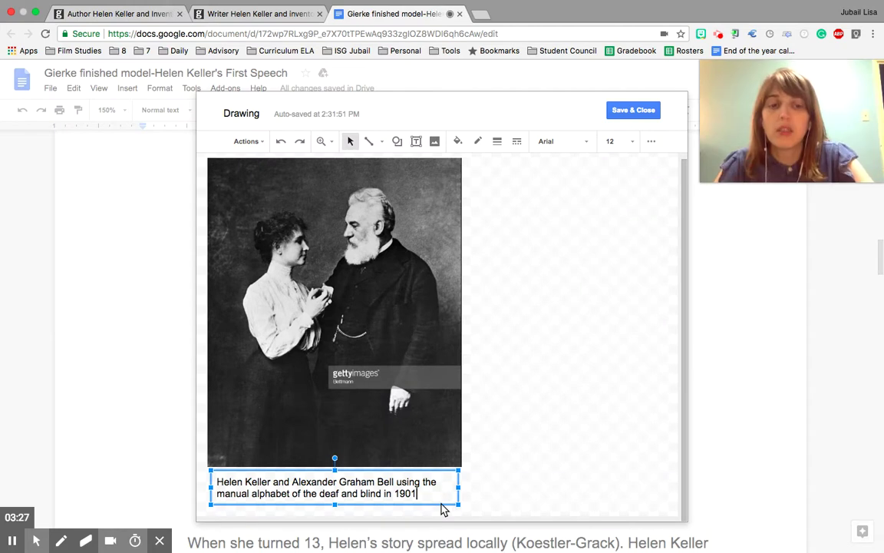
key("BackSpace")
type("0.")
type(" (")
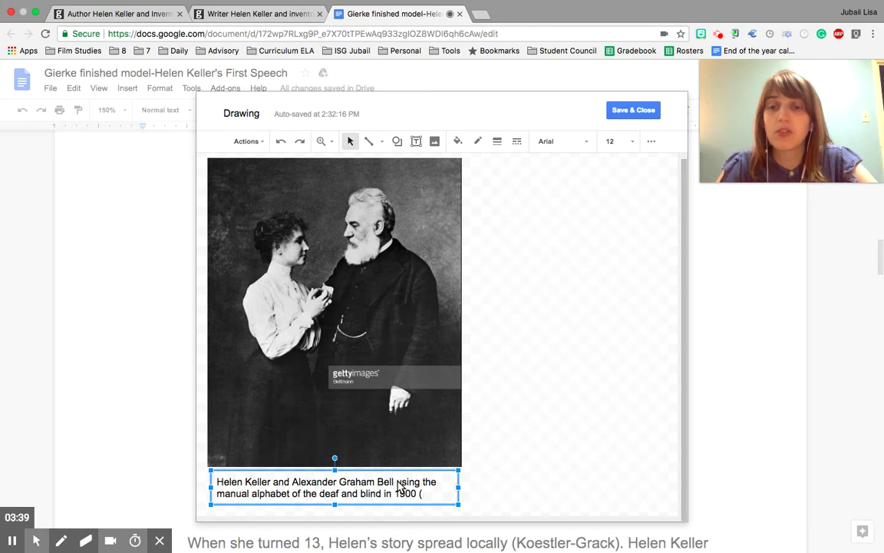
left_click(629, 113)
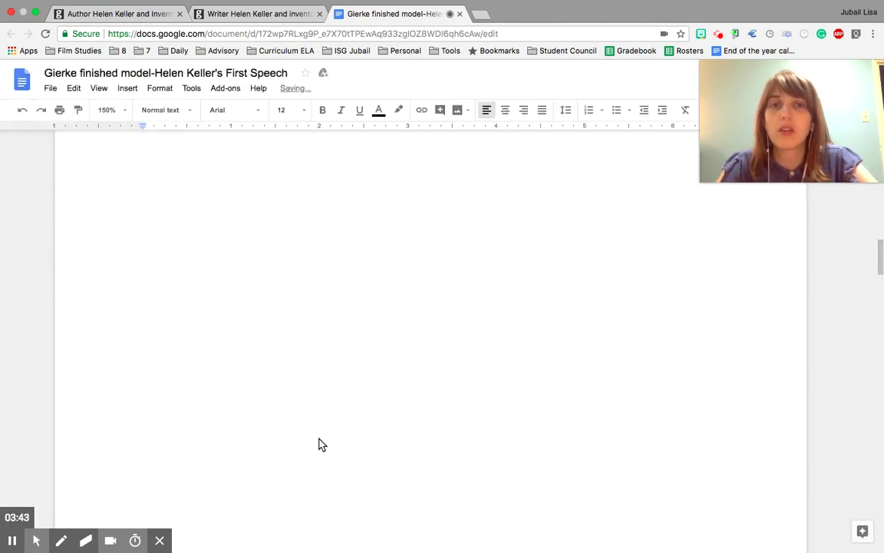
- Copy the quoted title "Author Helen Keller and Inventor Alexander Graham Bell." from the Works Cited entry, and close the "Writer Helen Keller and inventor" page
scroll(321, 444, "down", 15)
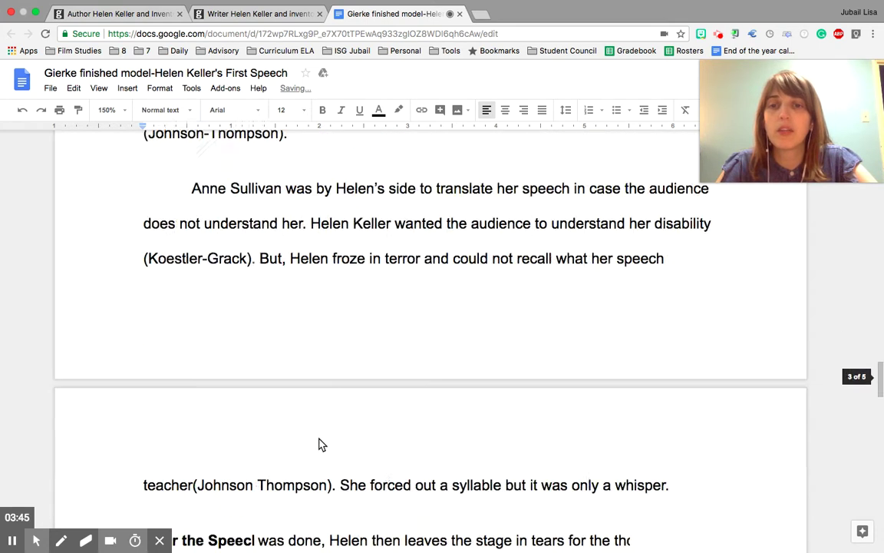
scroll(322, 444, "down", 10)
scroll(320, 444, "up", 3)
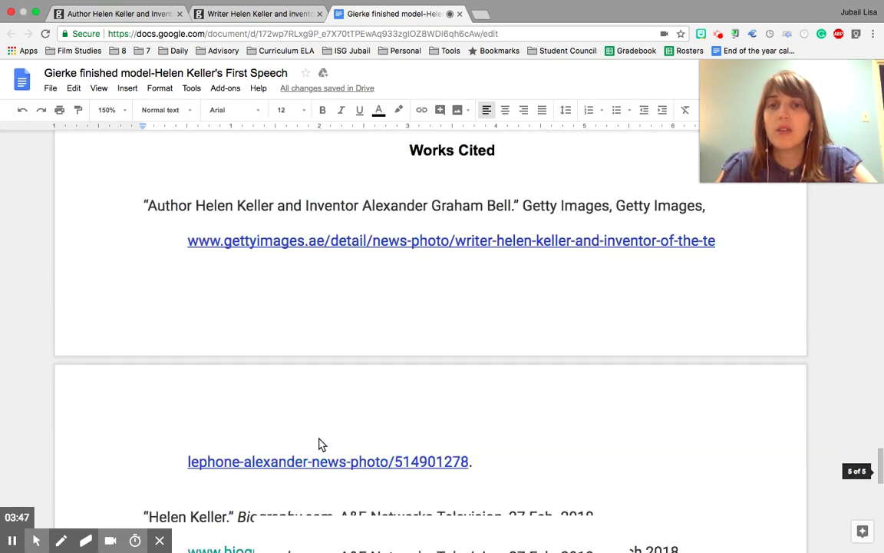
left_click_drag(143, 268, 481, 267)
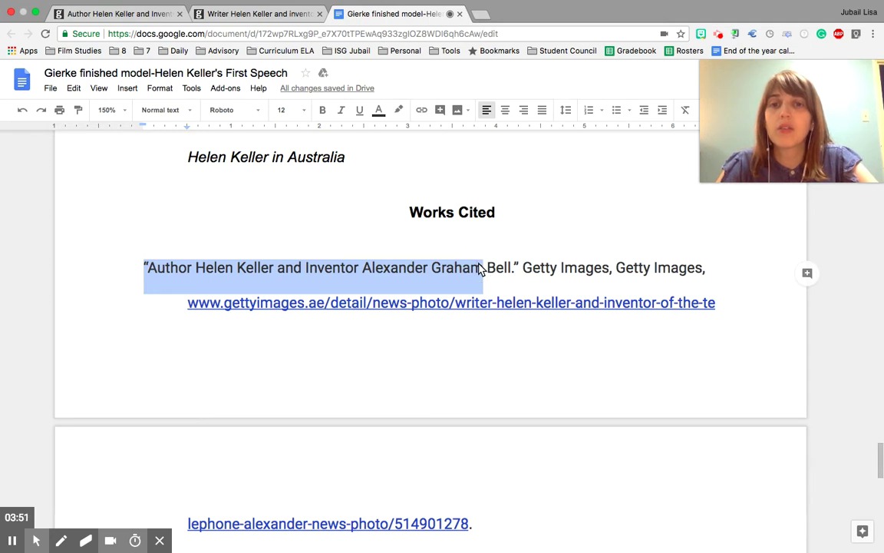
scroll(480, 267, "down", 8)
scroll(480, 268, "up", 8)
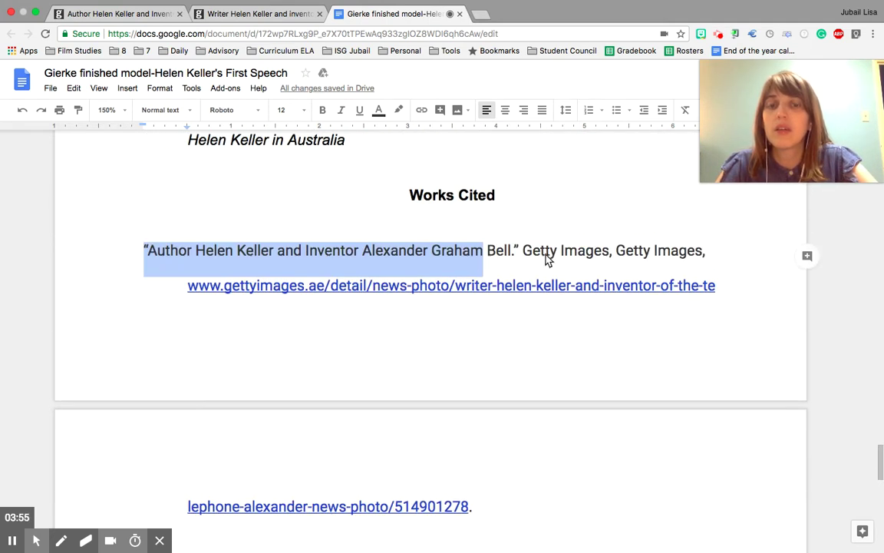
left_click(517, 254, "shift")
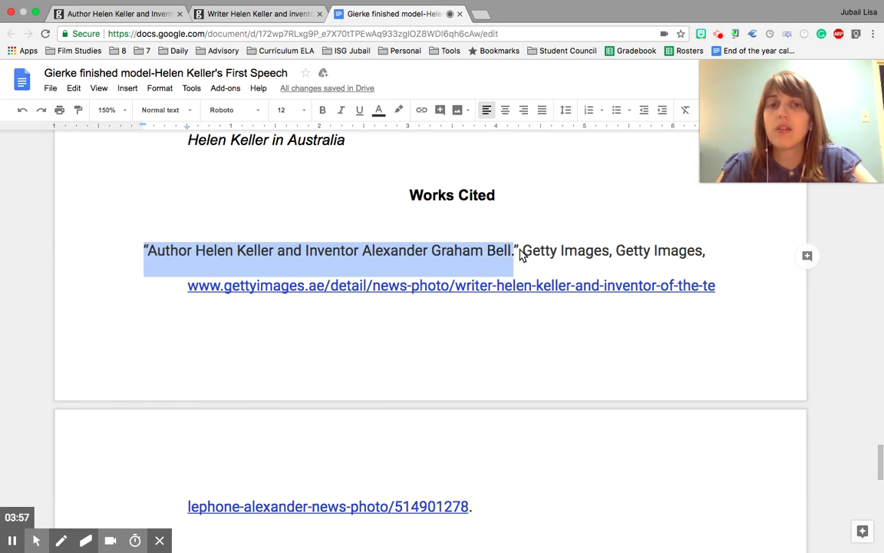
left_click(519, 255, "shift")
key("super+c")
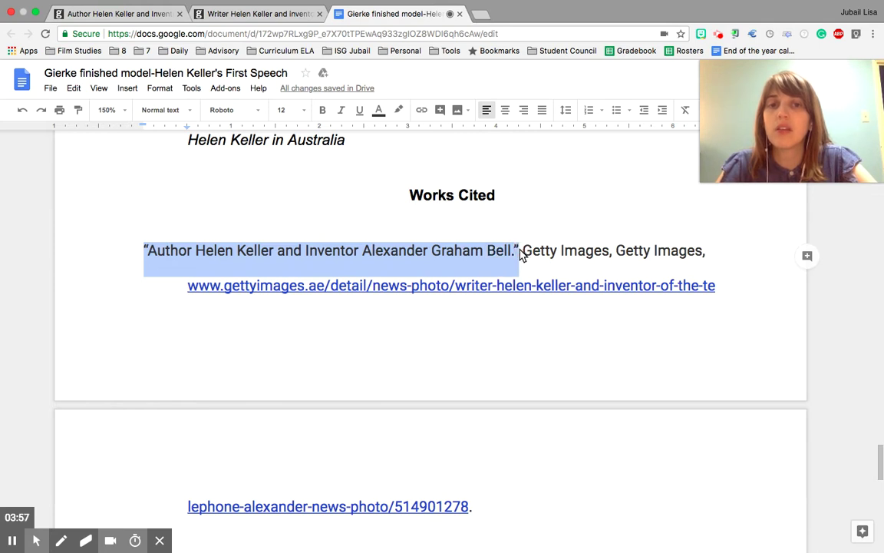
left_click(265, 17)
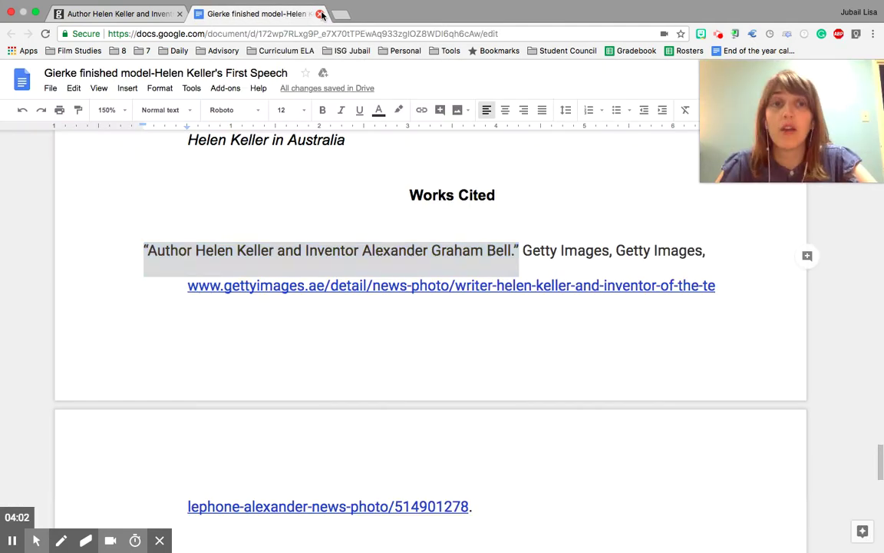
middle_click(281, 14)
- Reopen the photo drawing and complete the caption's parenthetical citation with the copied title, ending it as "Author Helen Keller and Inventor Alexander Graham Bell")
scroll(280, 290, "up", 20)
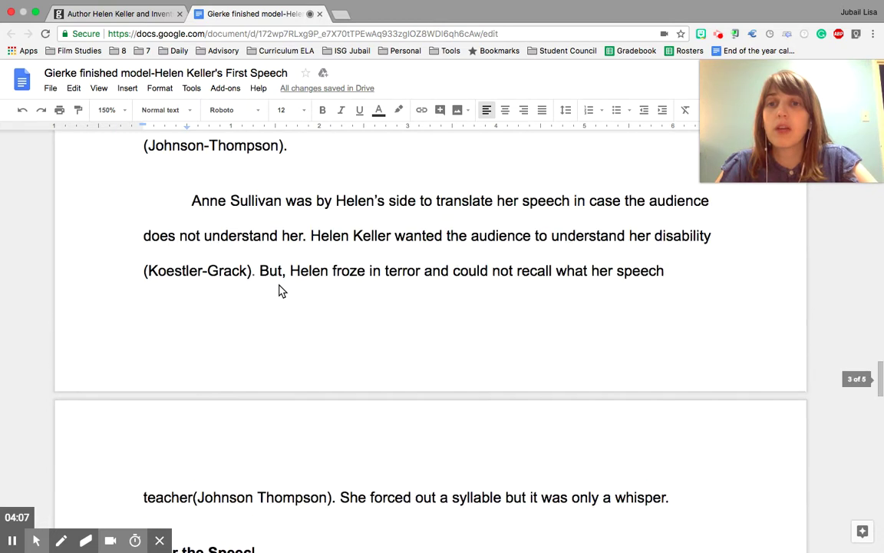
scroll(280, 290, "up", 5)
scroll(282, 292, "down", 3)
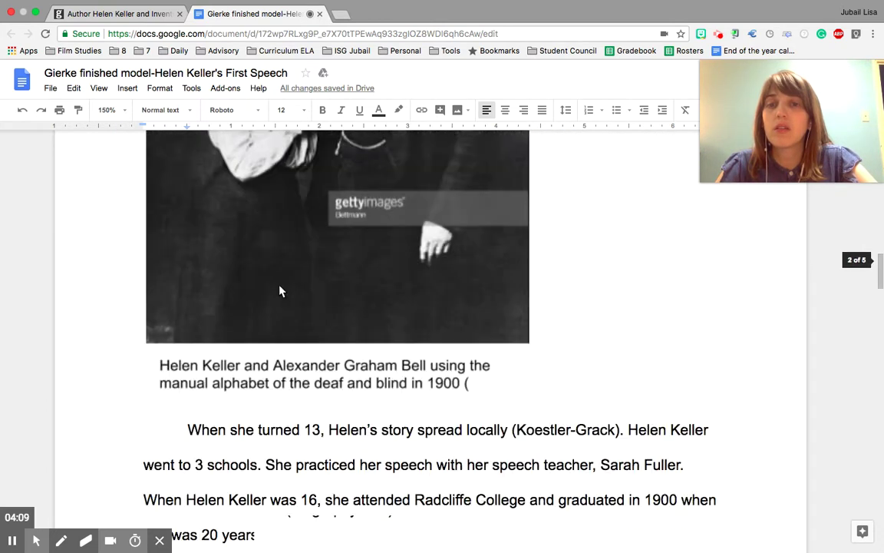
double_click(279, 288)
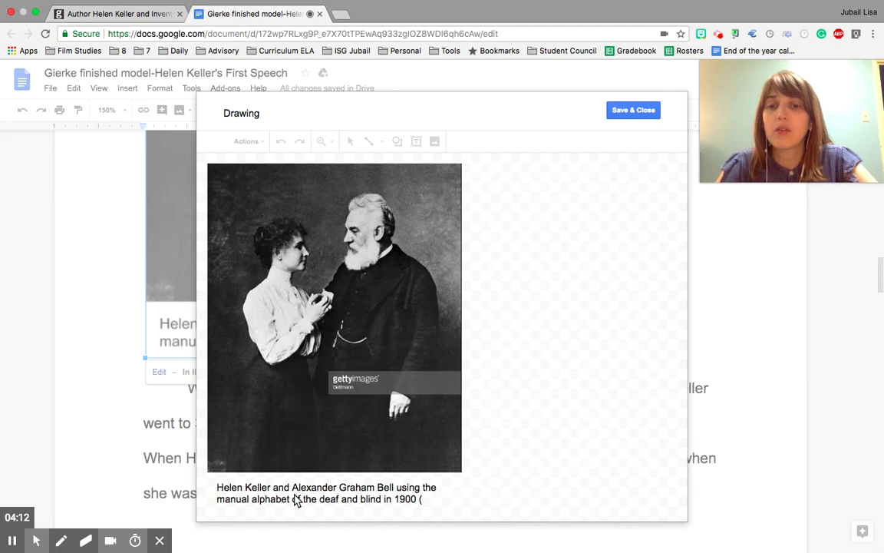
left_click(399, 499)
left_click(426, 500)
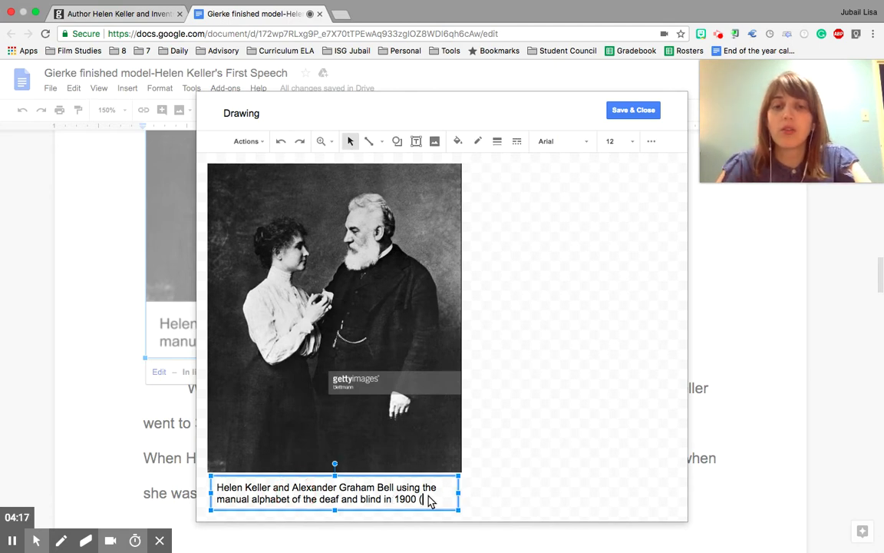
key("super+v")
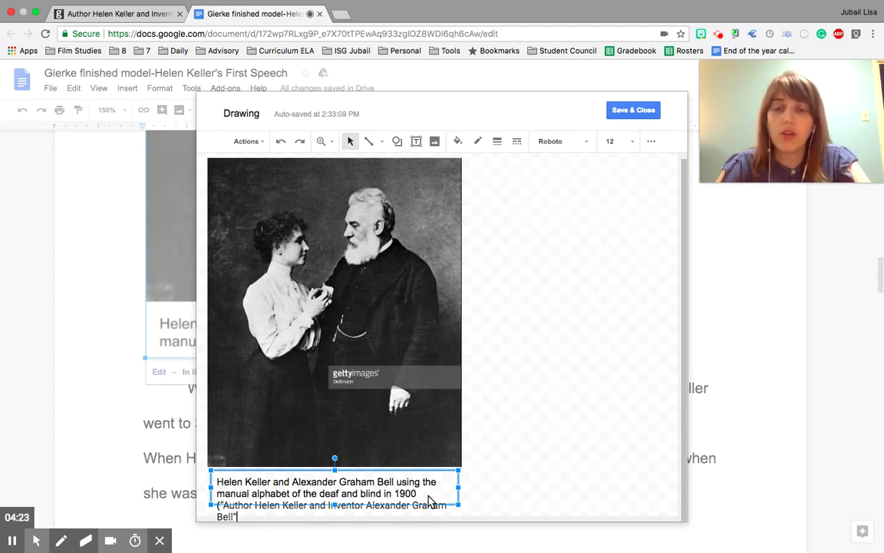
type(".")
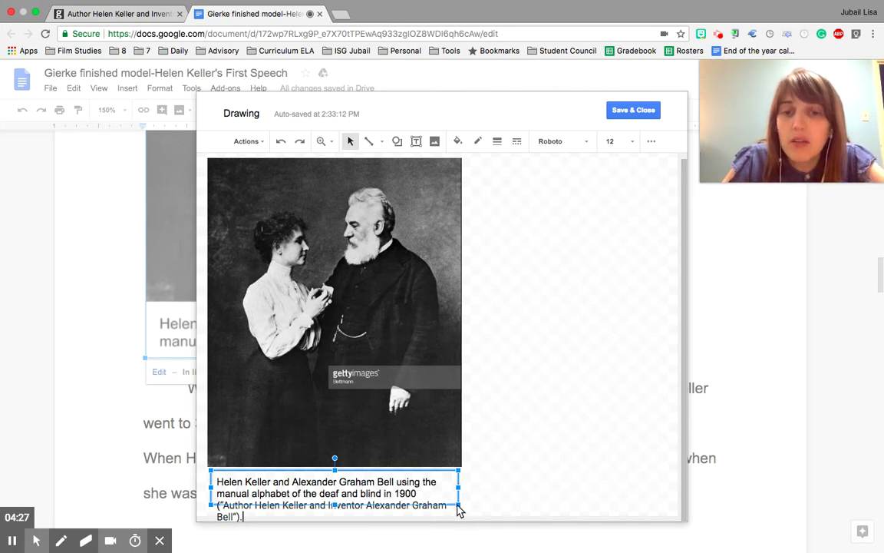
- Shrink the photo proportionally in the drawing and move the caption up directly beneath it
left_click(421, 414)
left_click_drag(462, 466, 413, 406)
left_click(391, 482)
left_click_drag(413, 476, 413, 417)
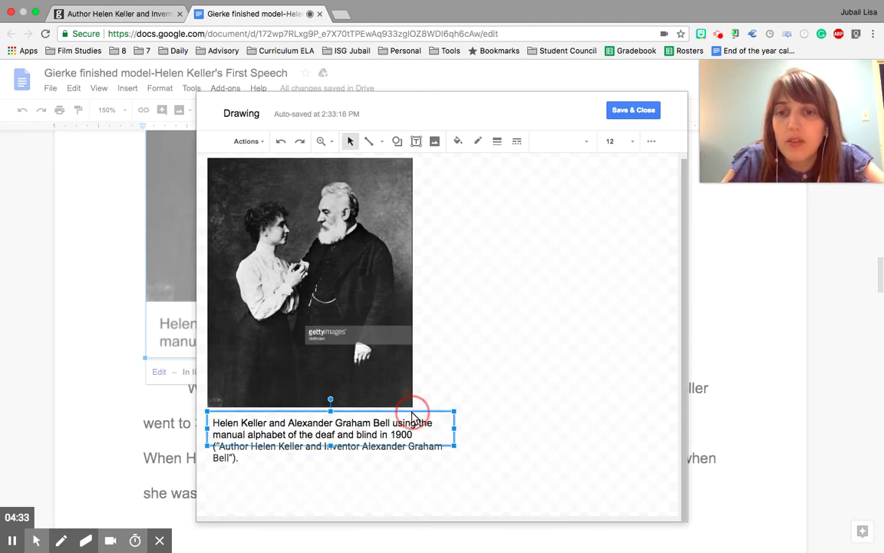
- Resize the caption box to match the photo's width and fit all four lines of text, then deselect it
left_click(454, 446)
left_click(412, 453)
left_click_drag(411, 451, 410, 466)
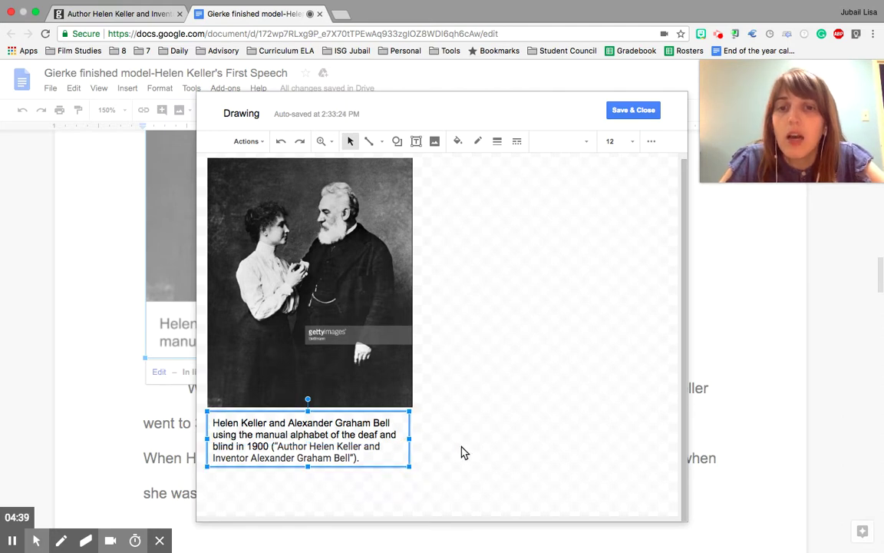
left_click(462, 452)
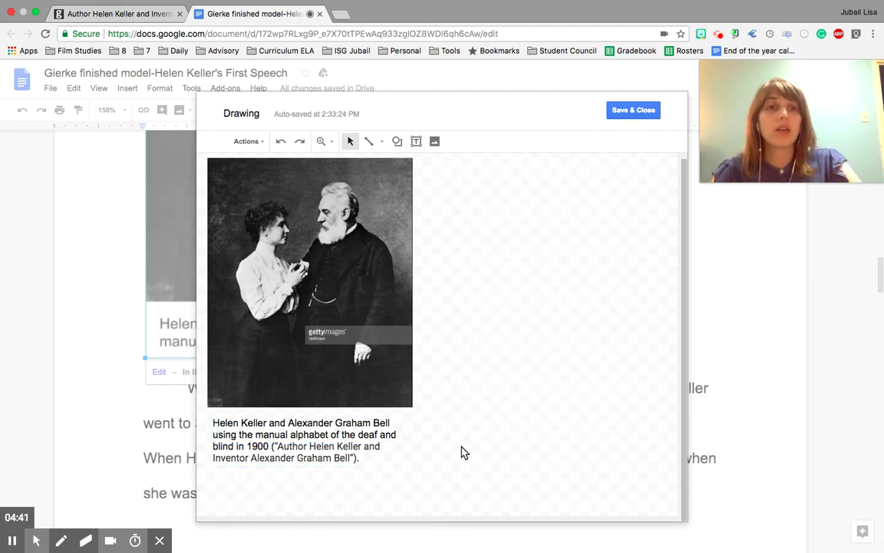